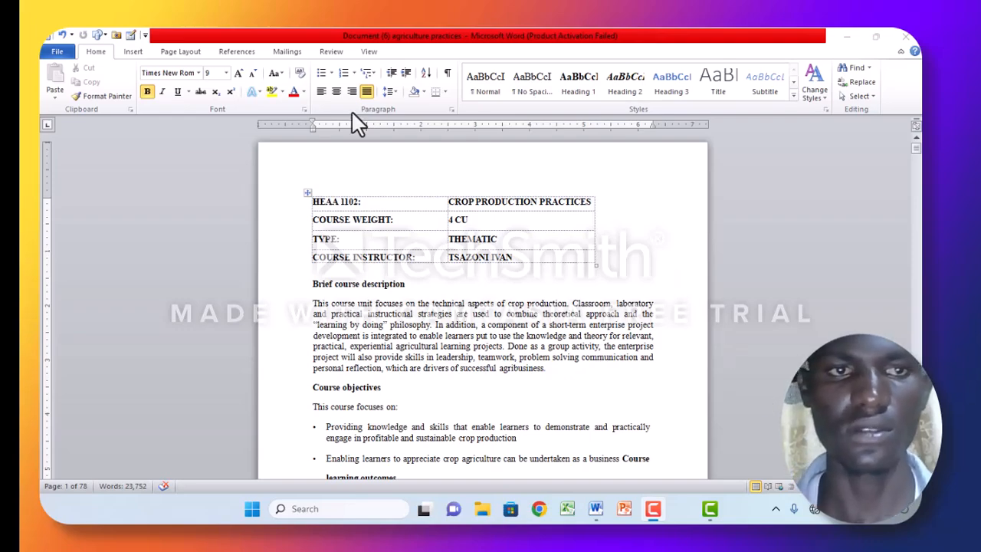
Select the whole course information table at the start of the document and start inserting a caption for it
left_click(236, 52)
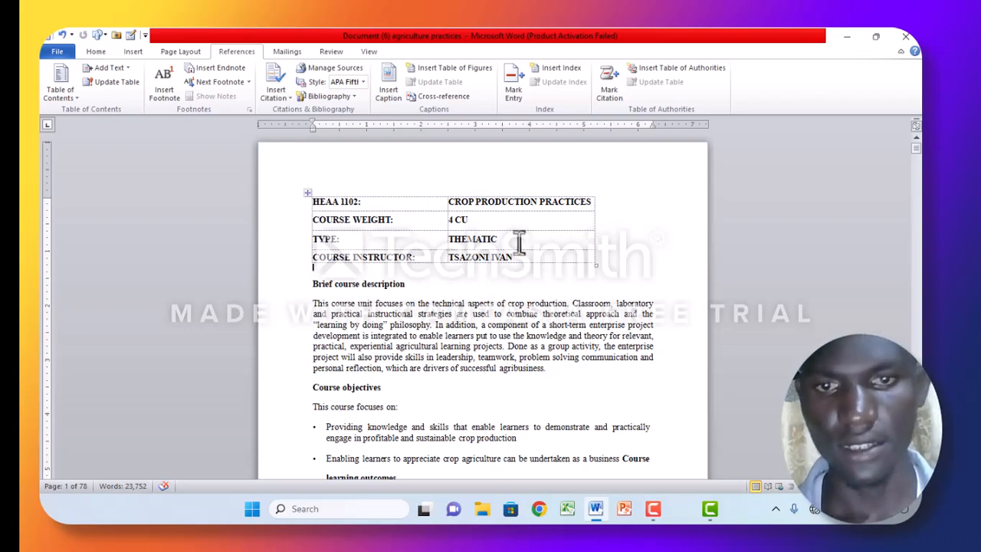
left_click_drag(518, 258, 413, 201)
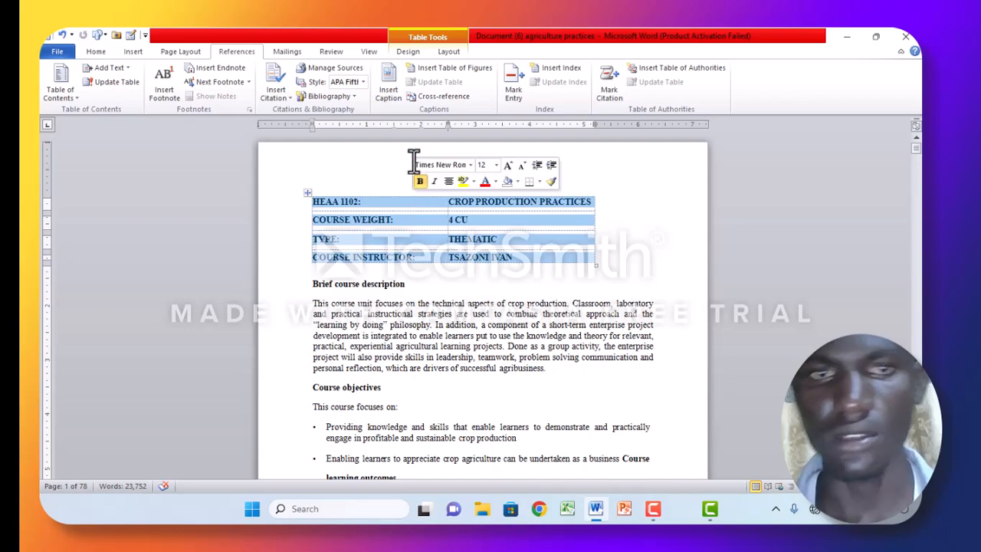
left_click(389, 96)
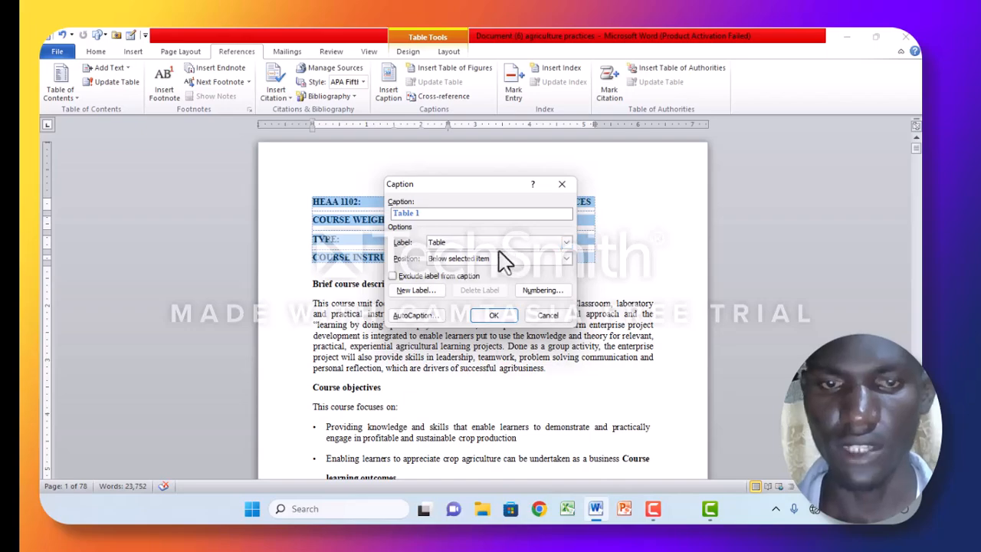
Examine the caption's label and position choices, and try excluding the label from the caption
left_click(566, 243)
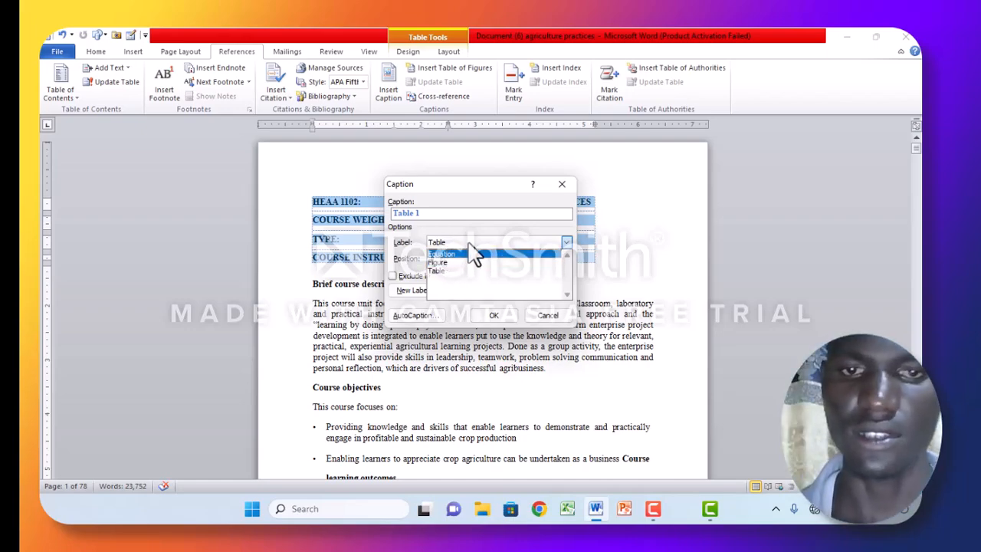
left_click(567, 243)
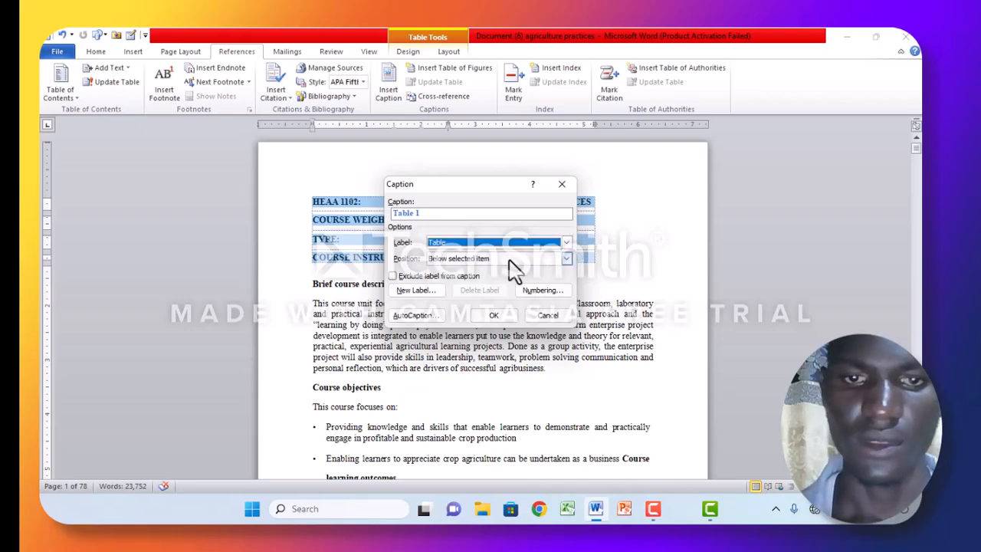
left_click(567, 258)
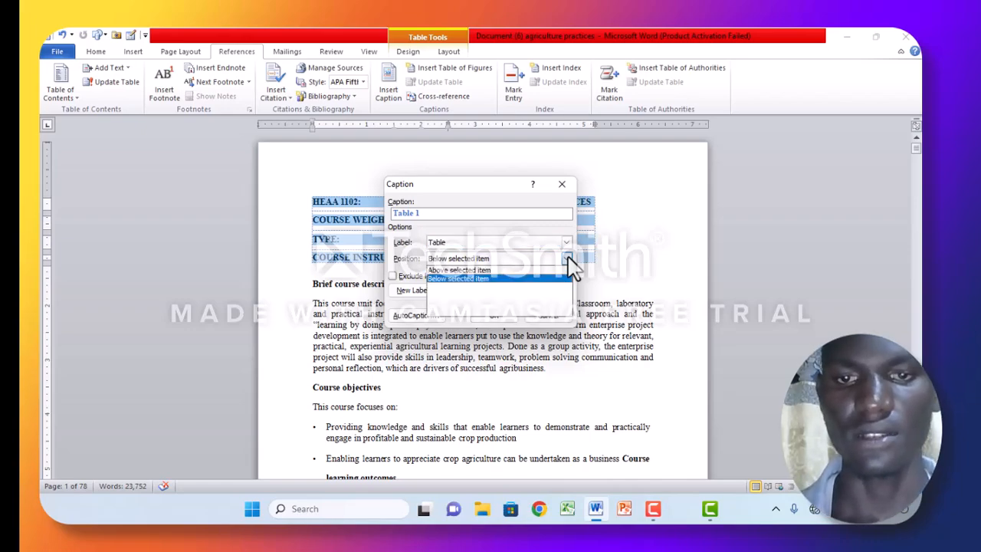
left_click(478, 278)
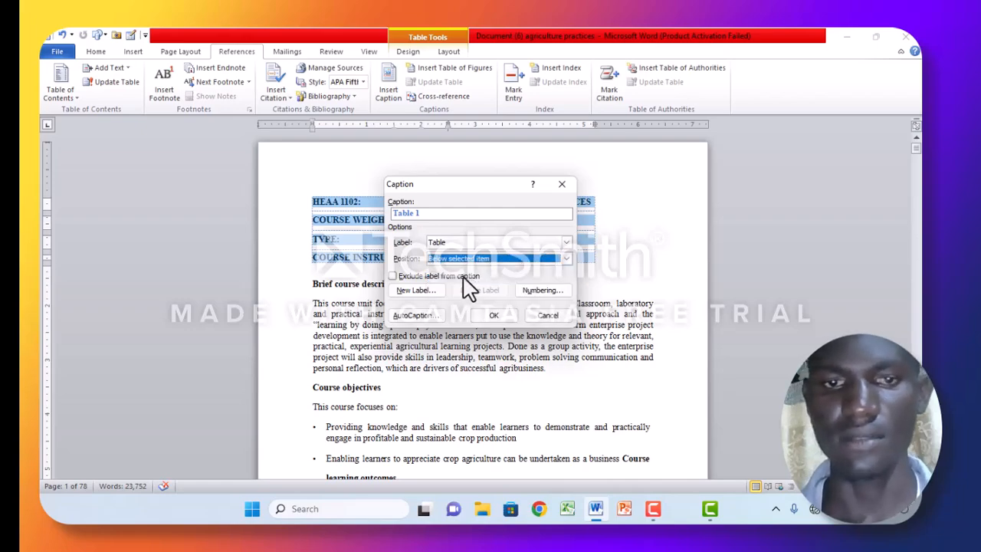
left_click(392, 276)
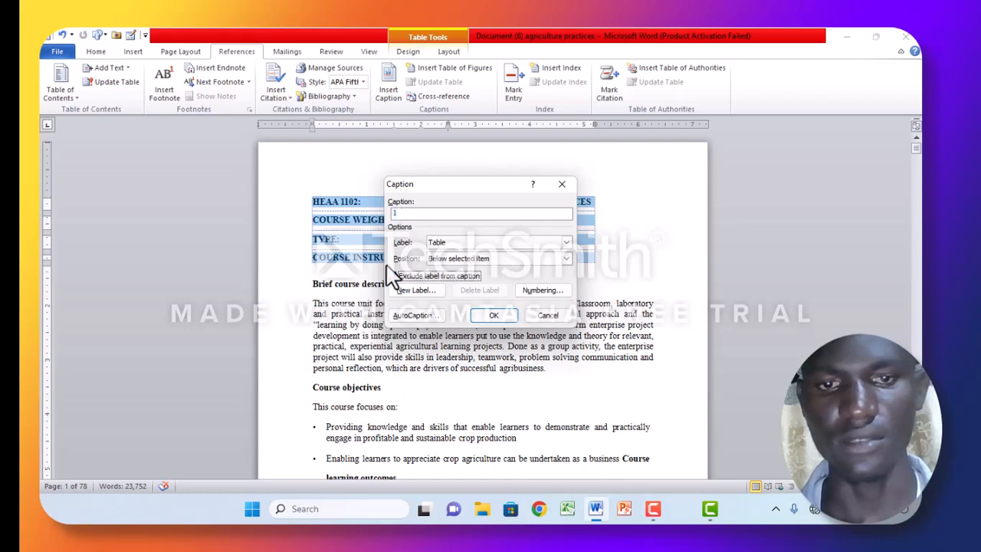
left_click(393, 277)
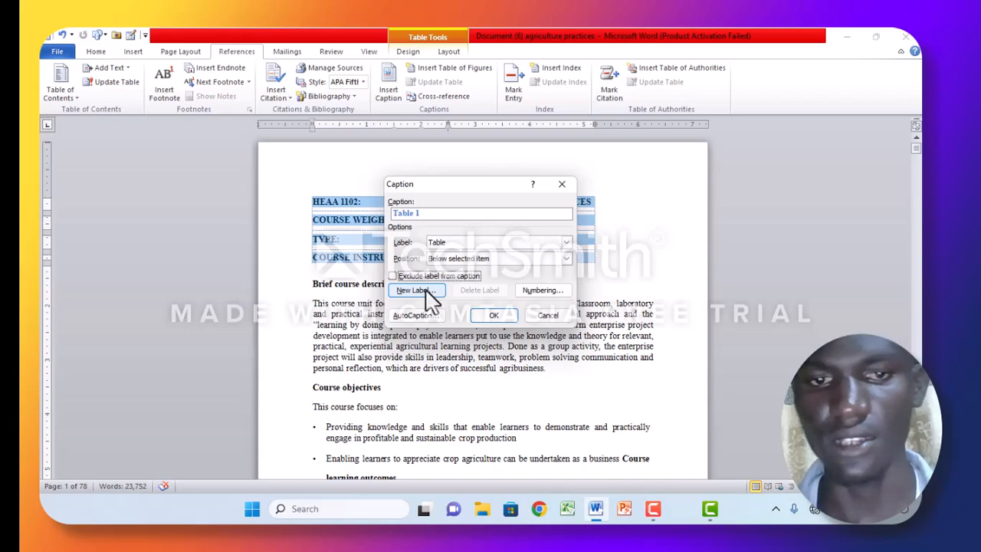
Examine the new label option and the available caption numbering formats without changing them
left_click(427, 294)
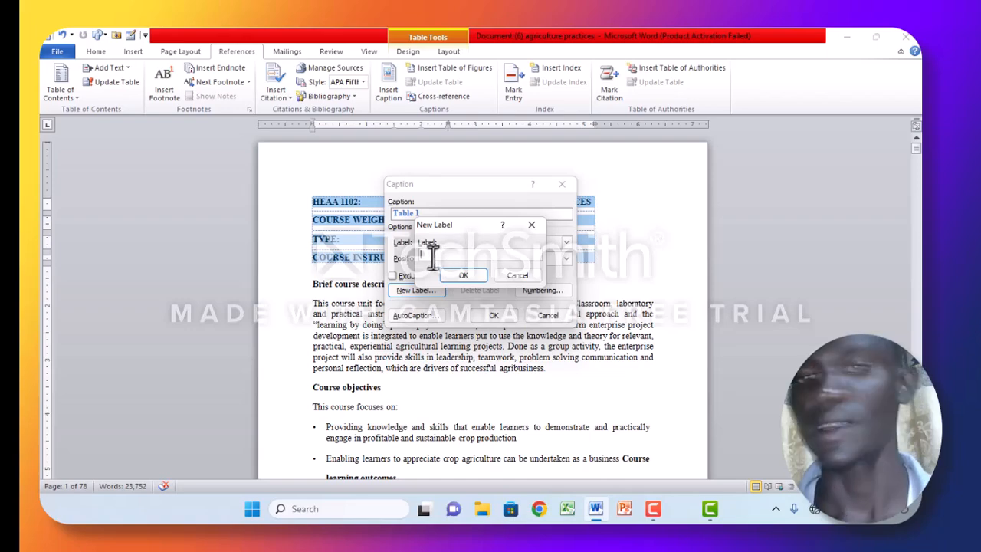
left_click(532, 226)
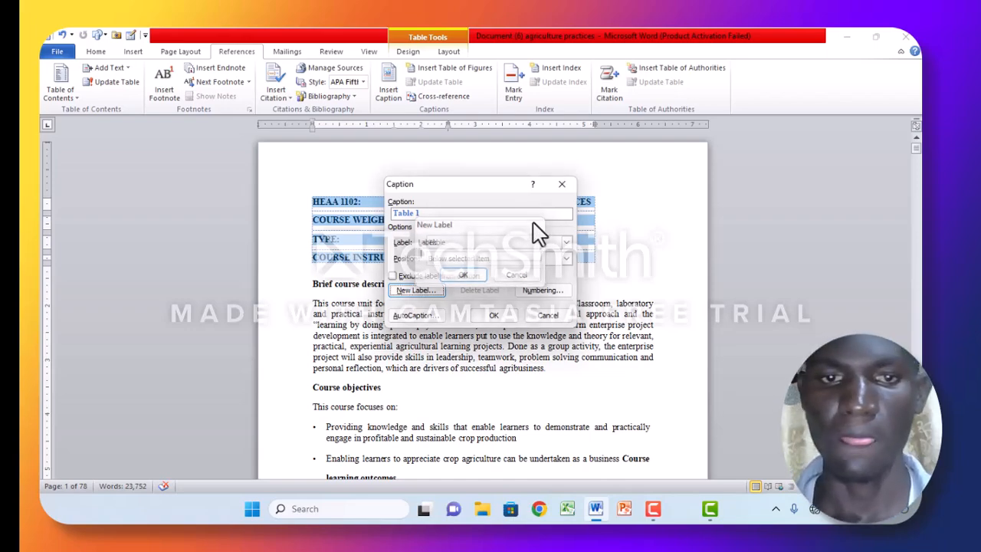
left_click(541, 292)
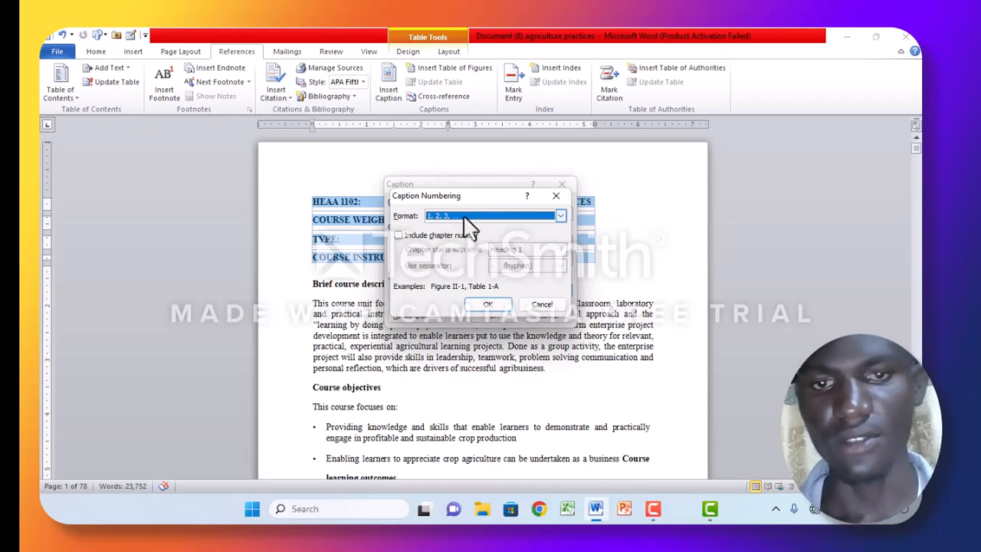
left_click(561, 216)
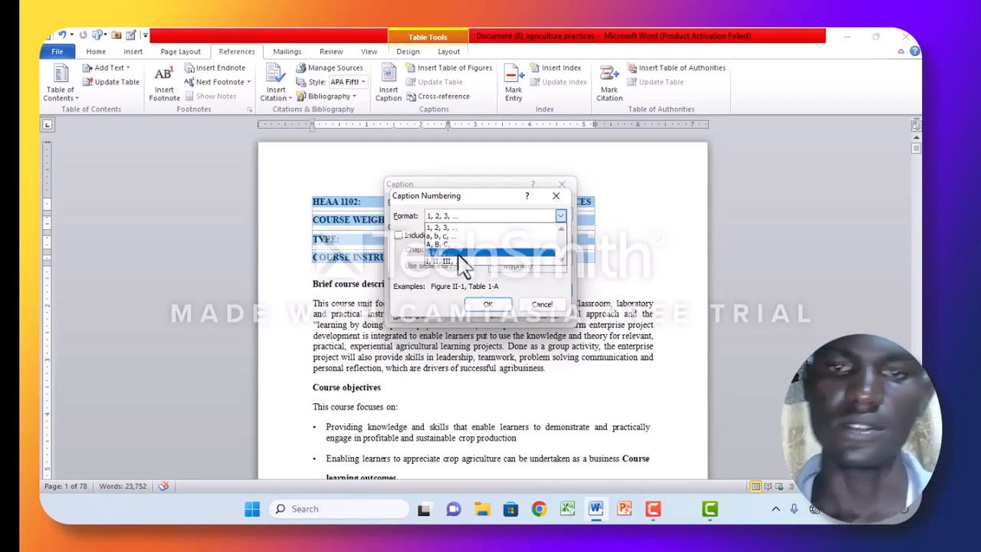
left_click(551, 192)
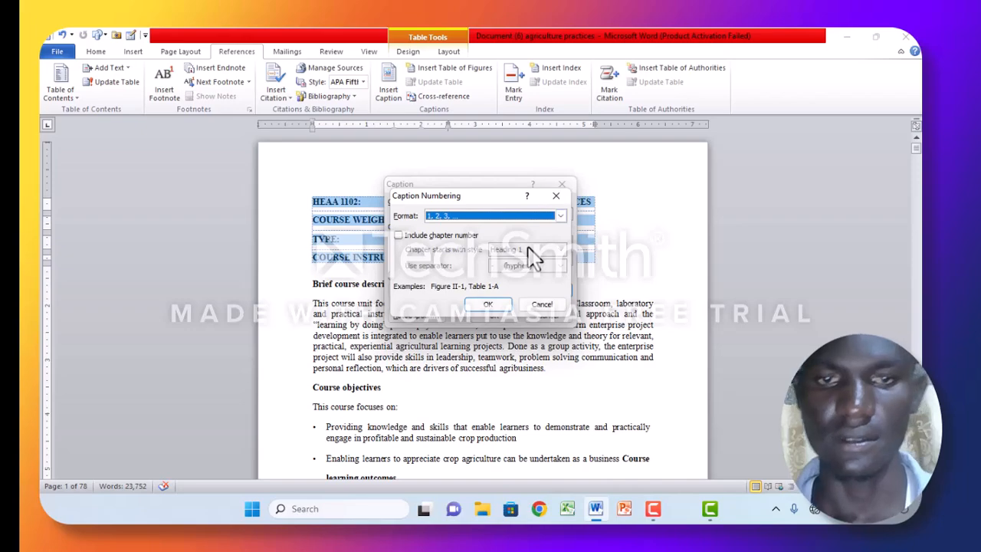
left_click(552, 193)
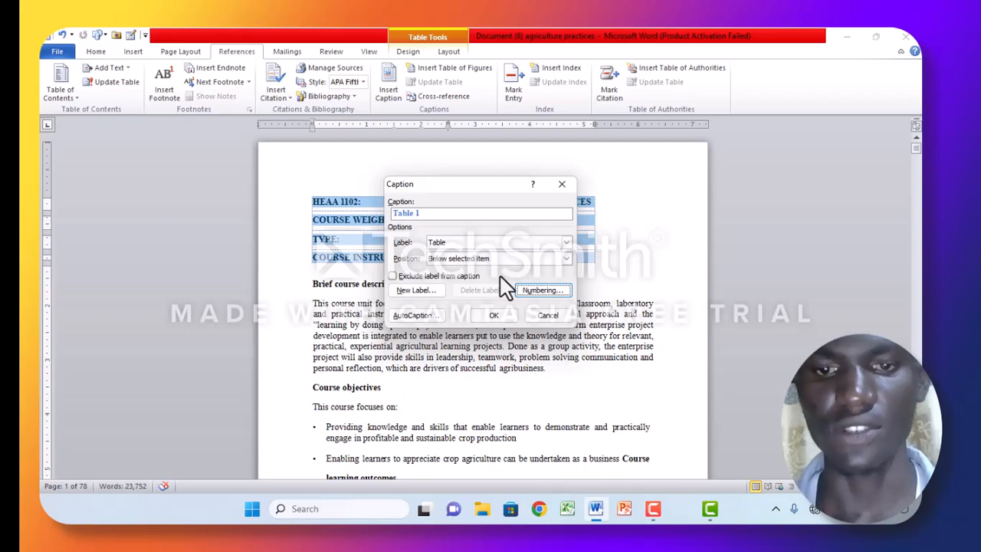
Complete the caption as "Table 1course unit 2025" and insert it below the course information table
left_click(430, 214)
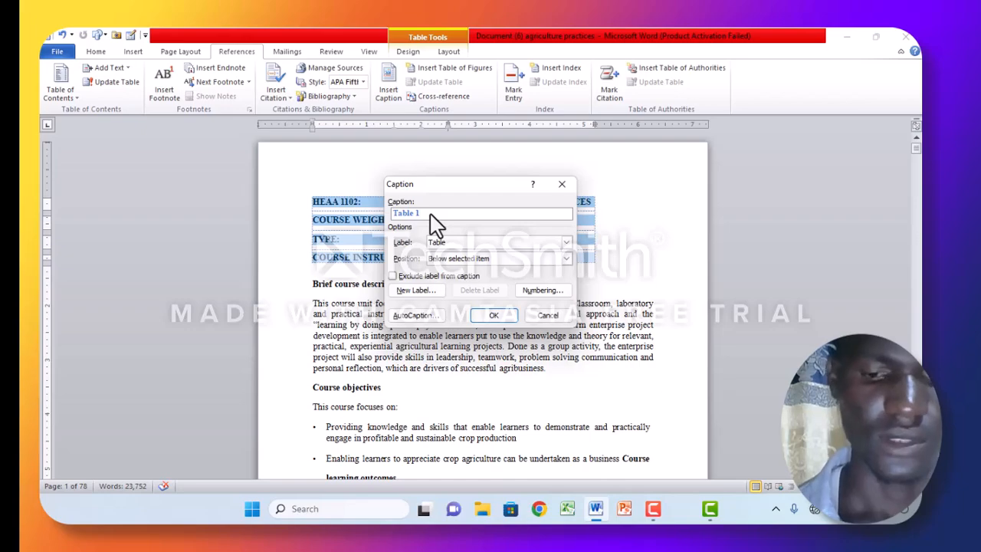
type("o")
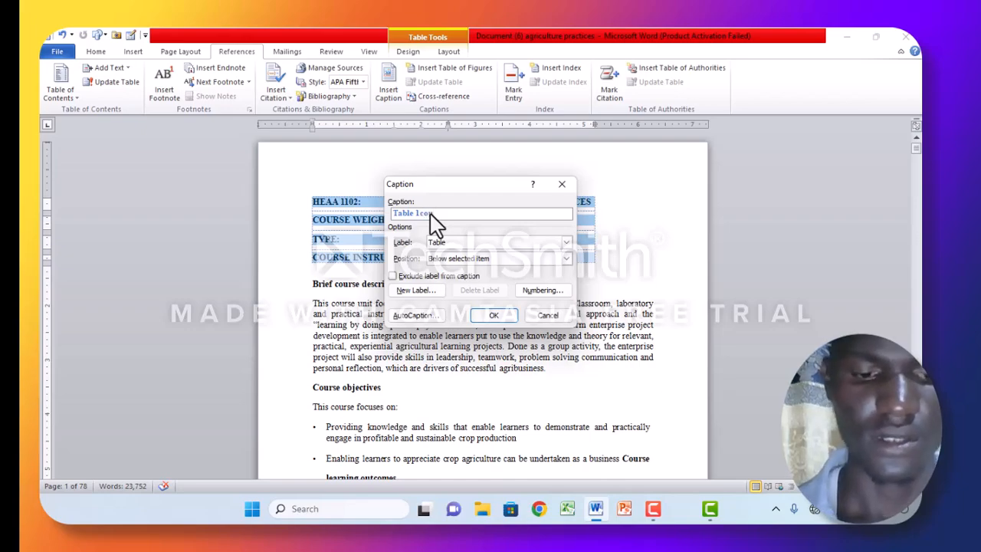
type("u")
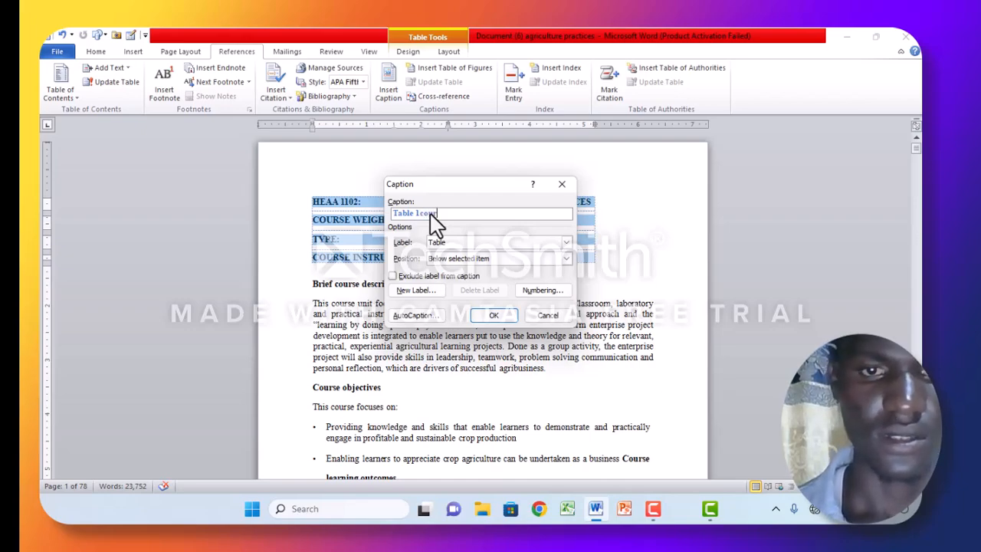
type("rse")
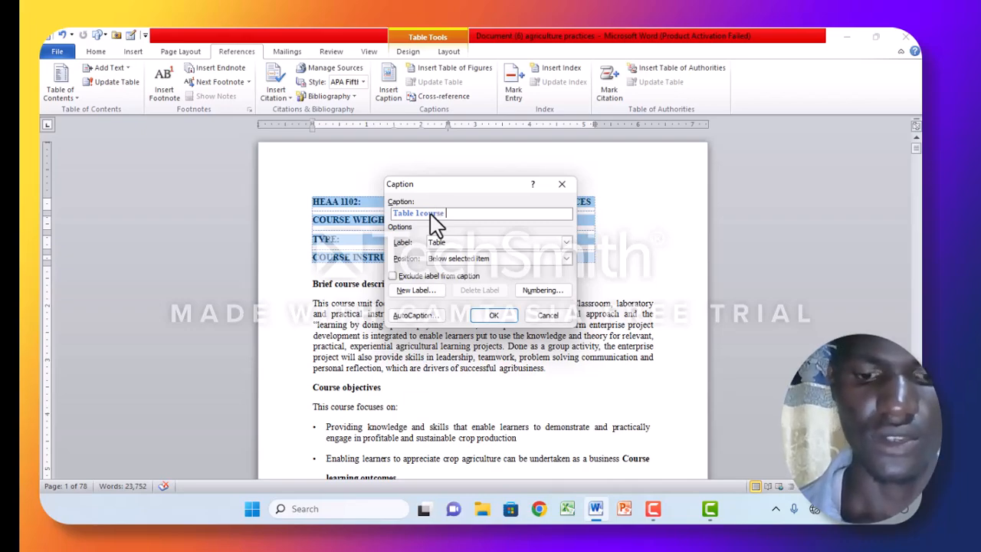
type(" unit")
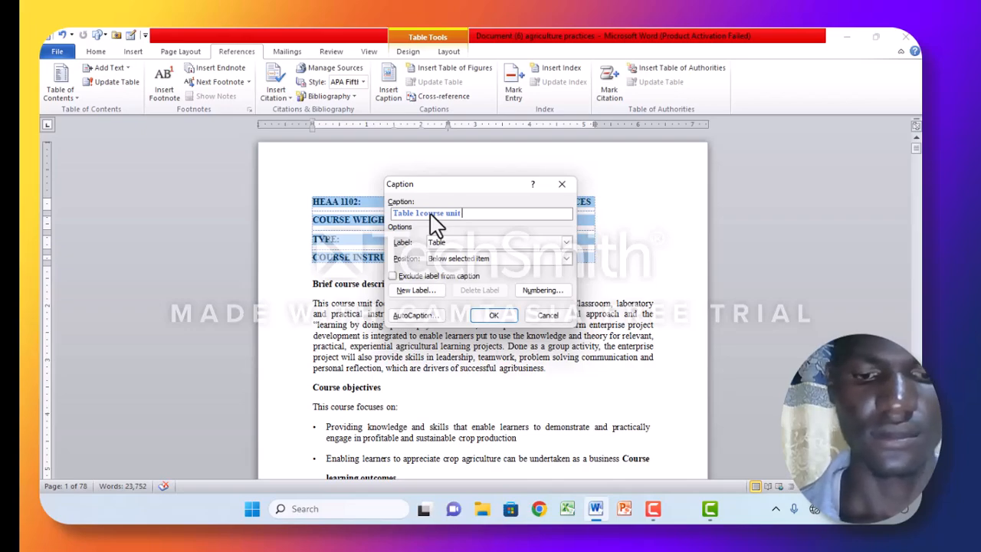
type(" 2025")
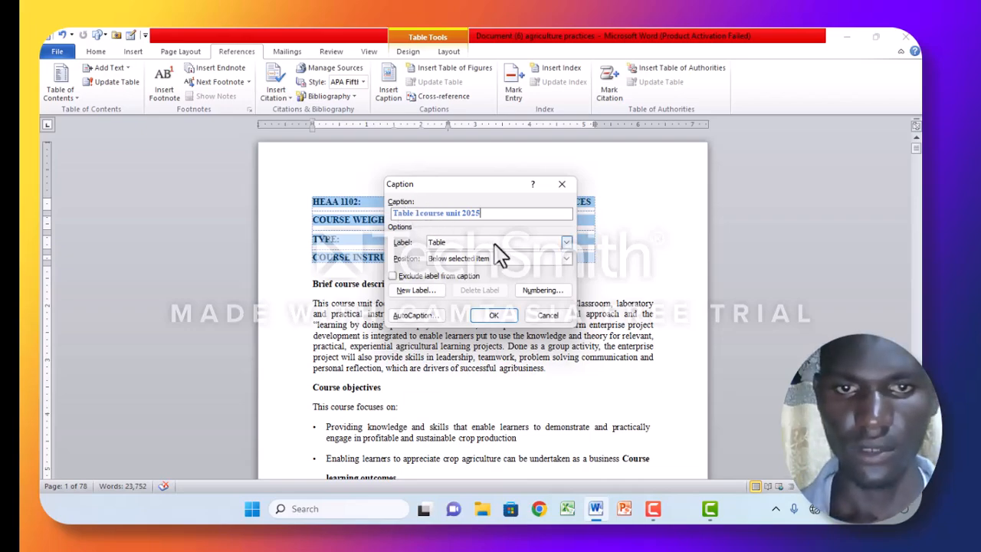
left_click(494, 317)
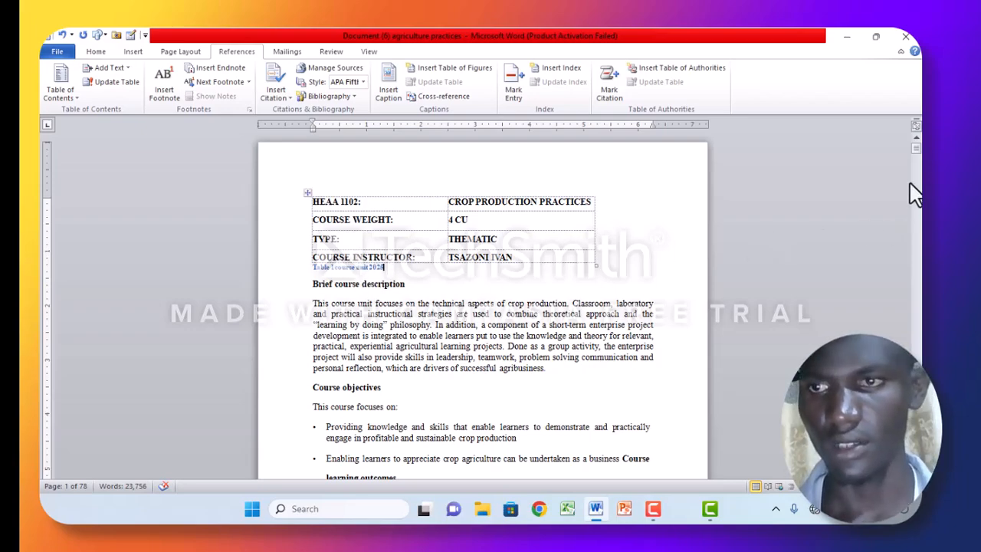
Select the Detailed Course Description and Outline table and insert the caption "Table 2types of farming in uganda" with the position below the selected item
left_click_drag(915, 154, 916, 159)
left_click_drag(918, 162, 918, 161)
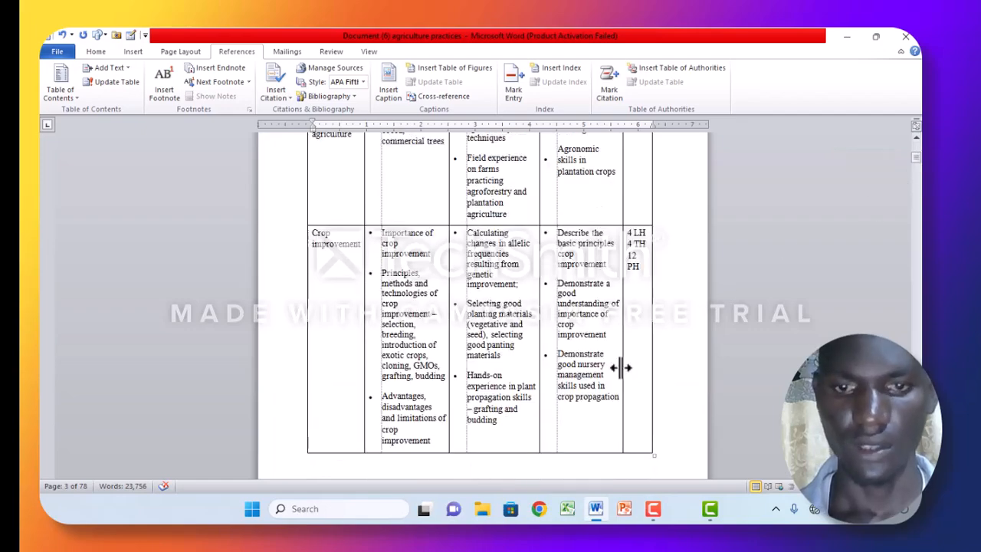
left_click_drag(642, 434, 368, 308)
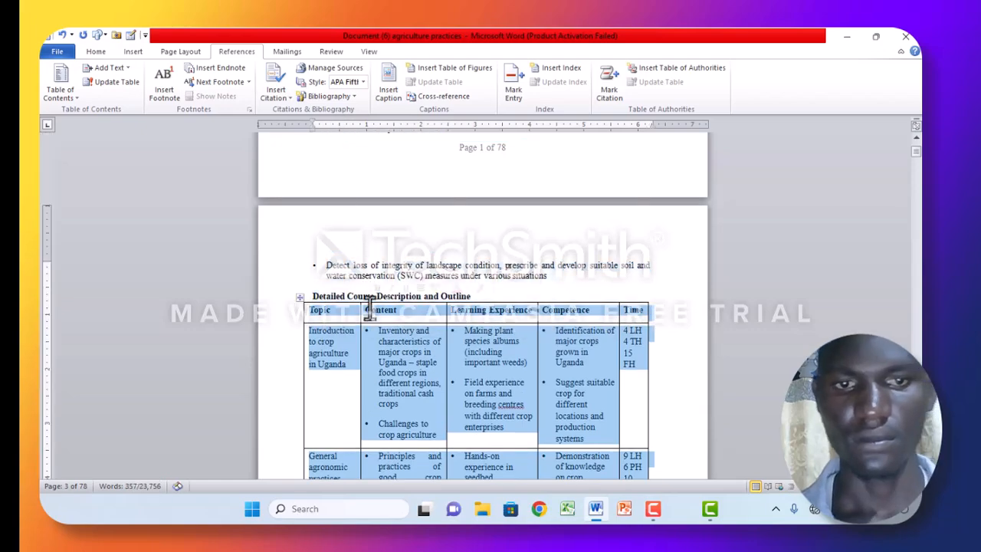
left_click(393, 85)
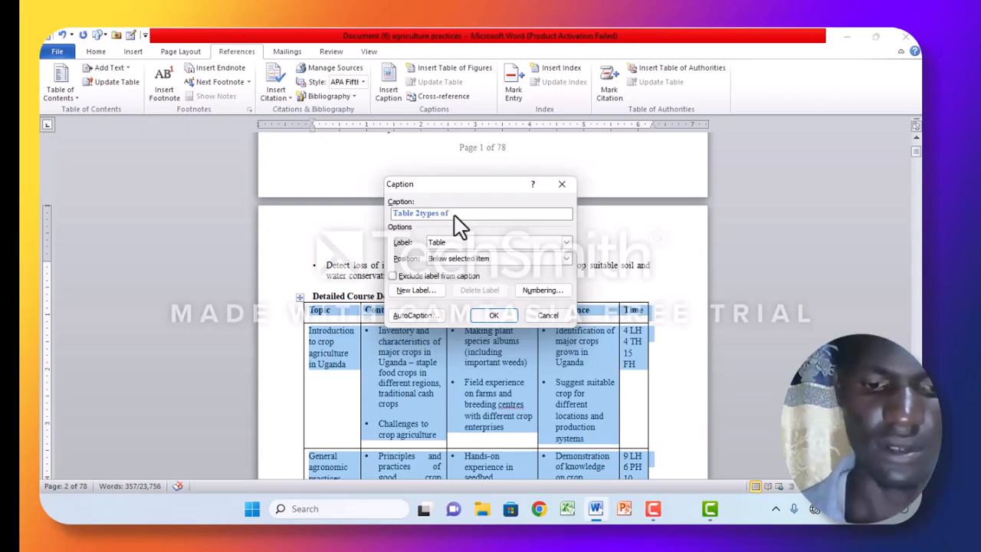
type("farm")
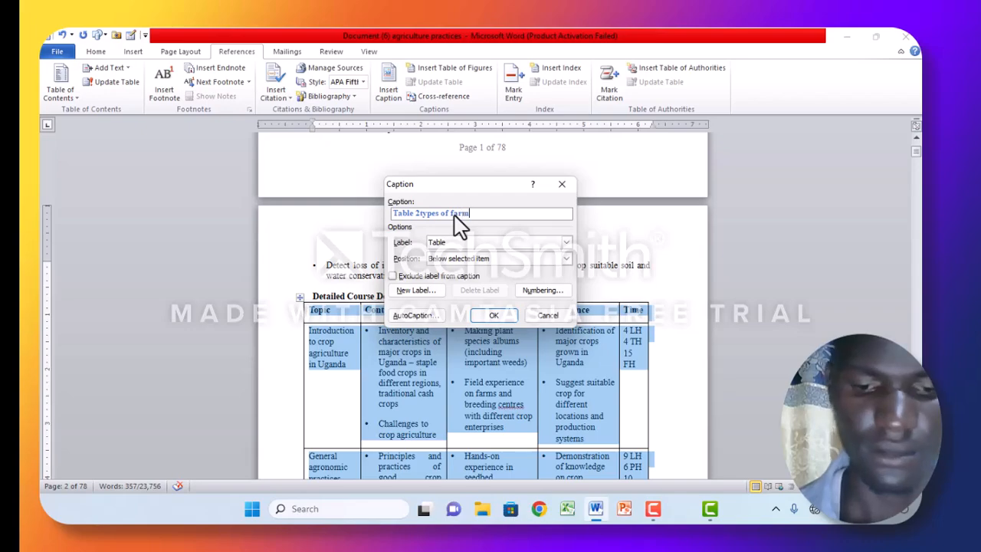
type("ing in")
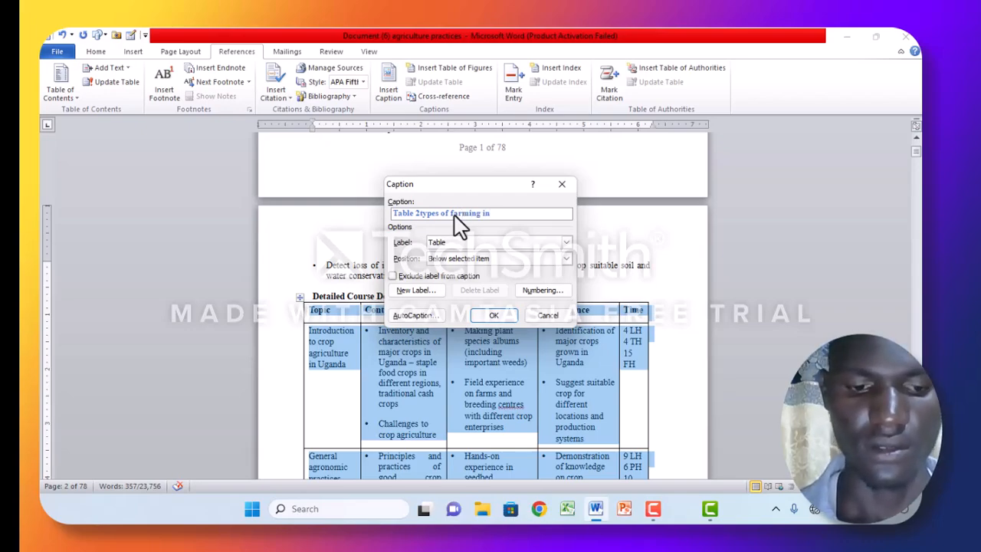
type(" uganda")
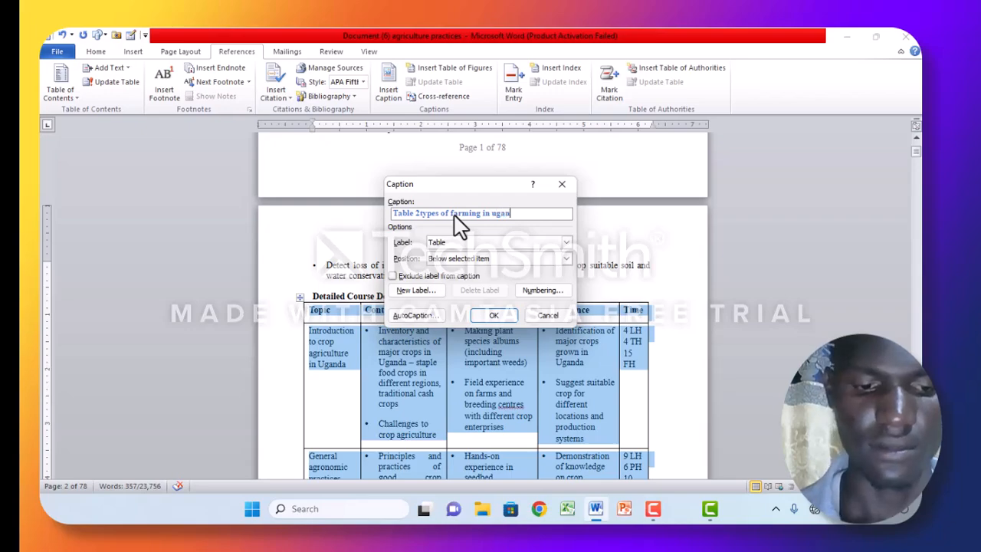
left_click(498, 314)
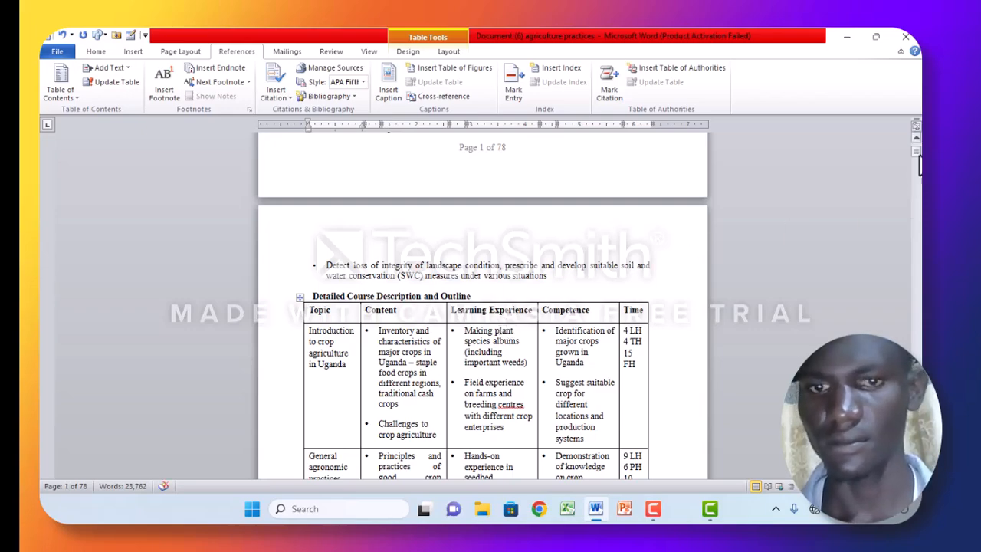
Delete the misplaced caption "Table 2types of farming in uganda" from the Post-harvest handling cell on page 4
left_click_drag(917, 155, 919, 165)
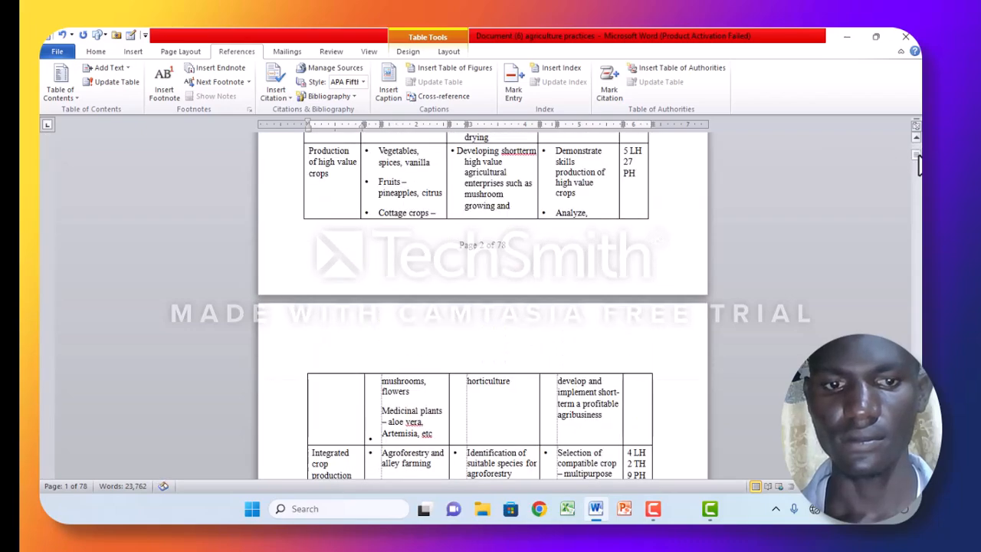
scroll(919, 168, "down", 15)
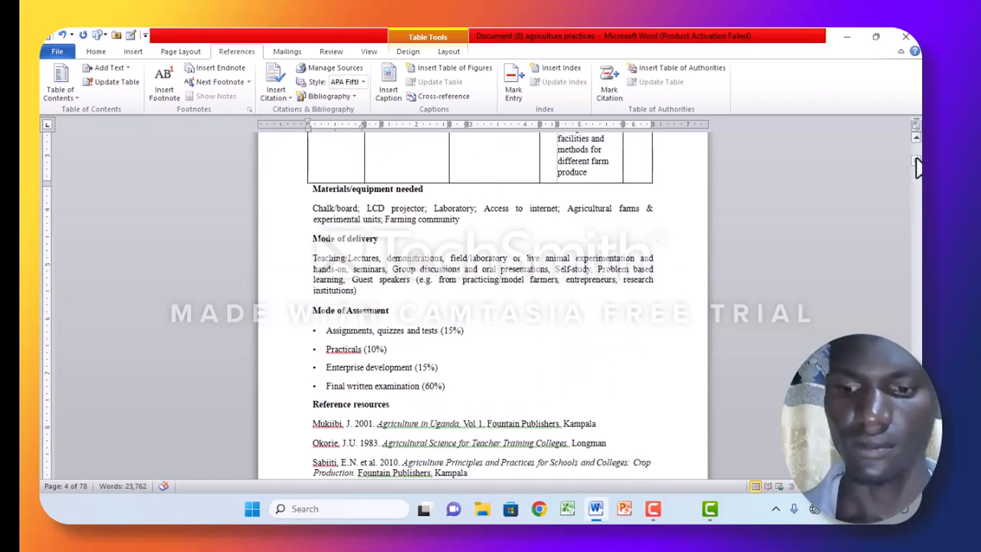
scroll(917, 167, "up", 10)
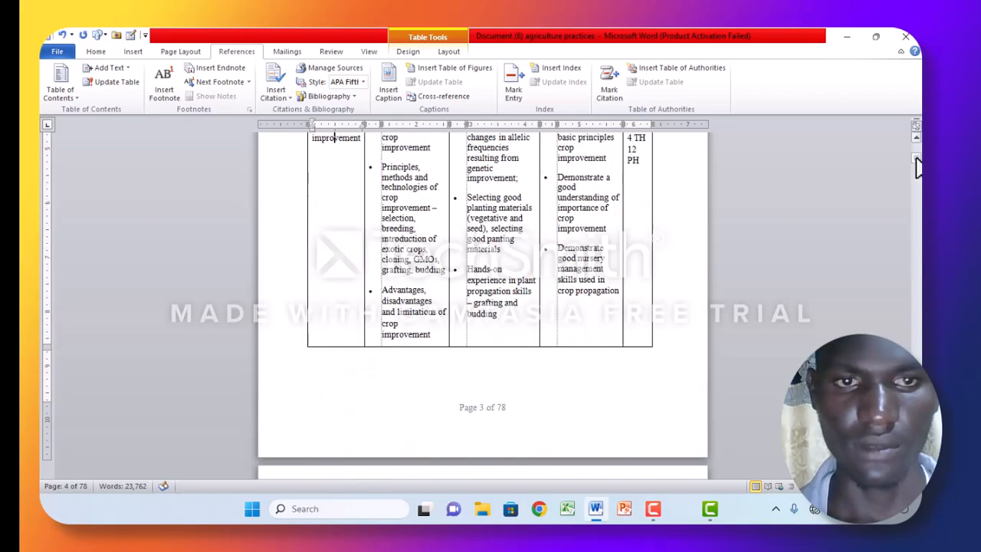
scroll(917, 167, "down", 2)
scroll(917, 167, "down", 1)
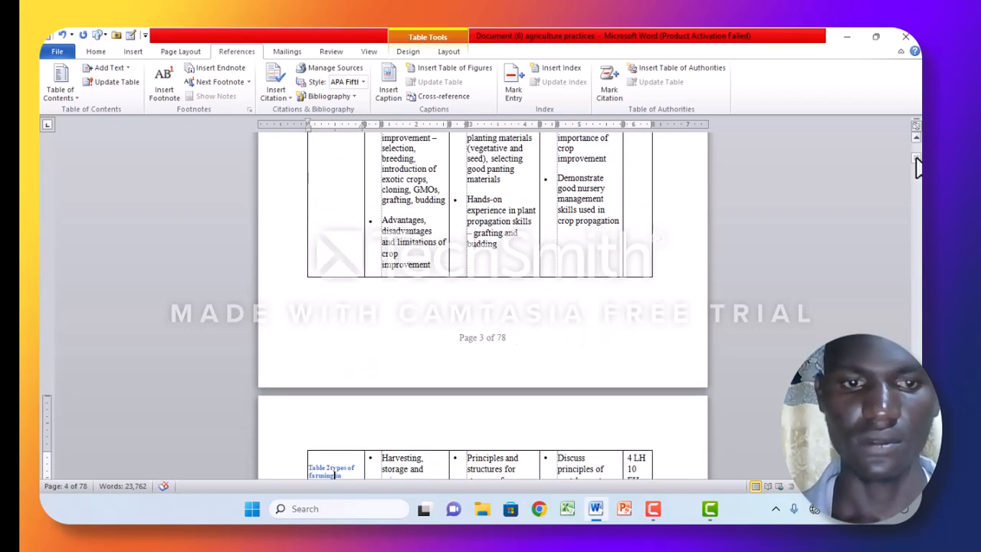
scroll(917, 167, "down", 4)
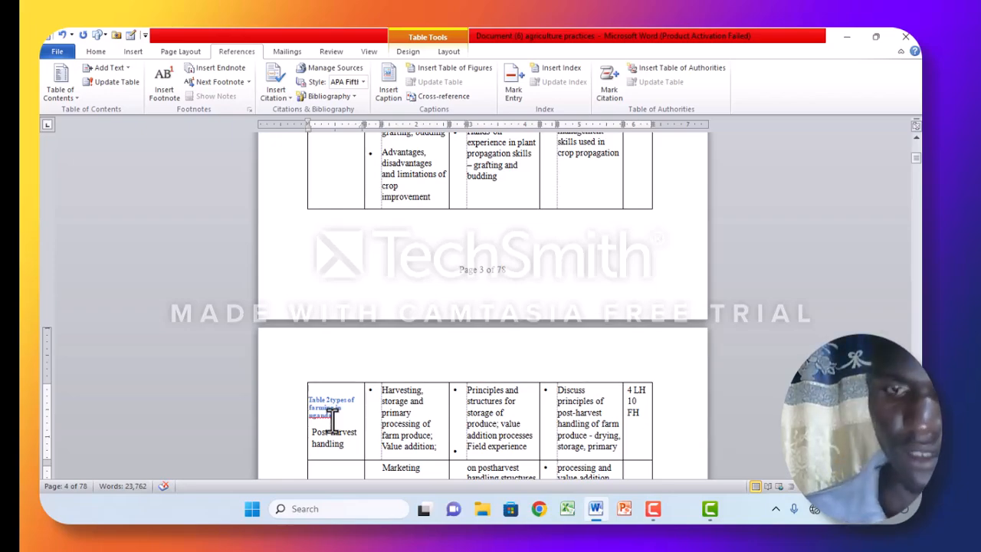
key("BackSpace")
key("BackSpace")
key("BackSpace")
key("BackSpace")
key("BackSpace")
key("BackSpace")
key("BackSpace")
key("BackSpace")
key("BackSpace")
key("BackSpace")
key("BackSpace")
key("BackSpace")
key("BackSpace")
key("BackSpace")
key("BackSpace")
key("BackSpace")
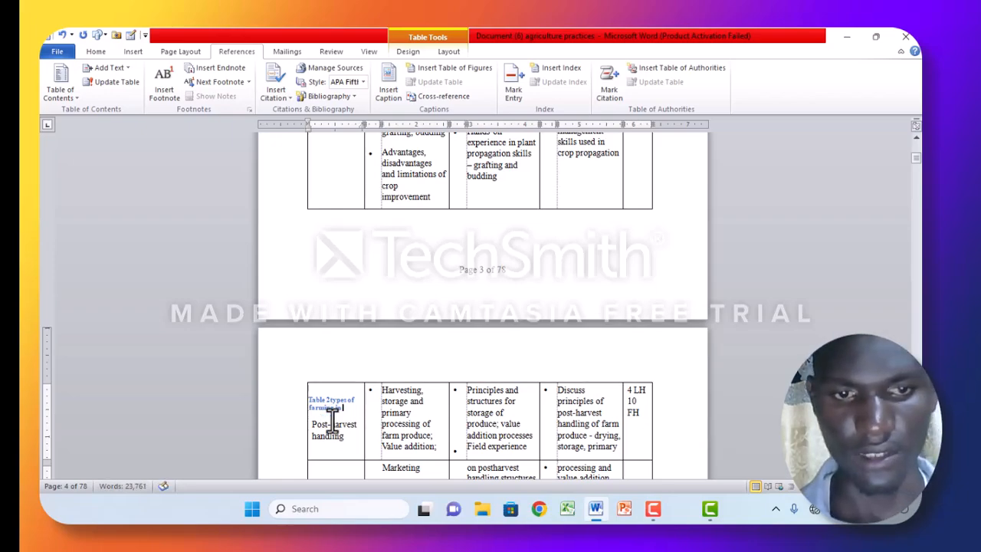
key("BackSpace")
key("BackSpace")
key("BackSpace")
key("BackSpace")
key("BackSpace")
key("BackSpace")
key("BackSpace")
key("BackSpace")
key("BackSpace")
key("BackSpace")
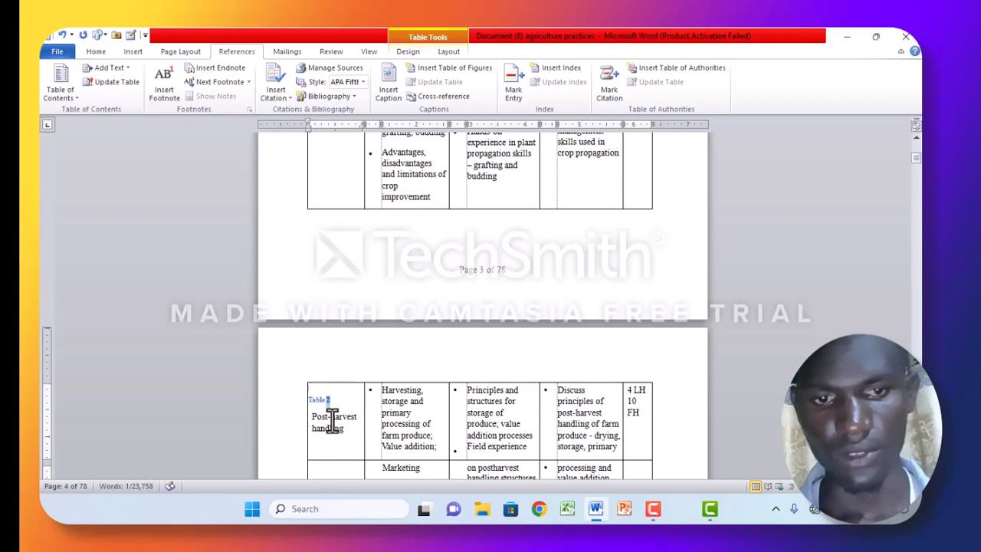
key("BackSpace")
key("BackSpace")
key("BackSpace")
key("BackSpace")
key("BackSpace")
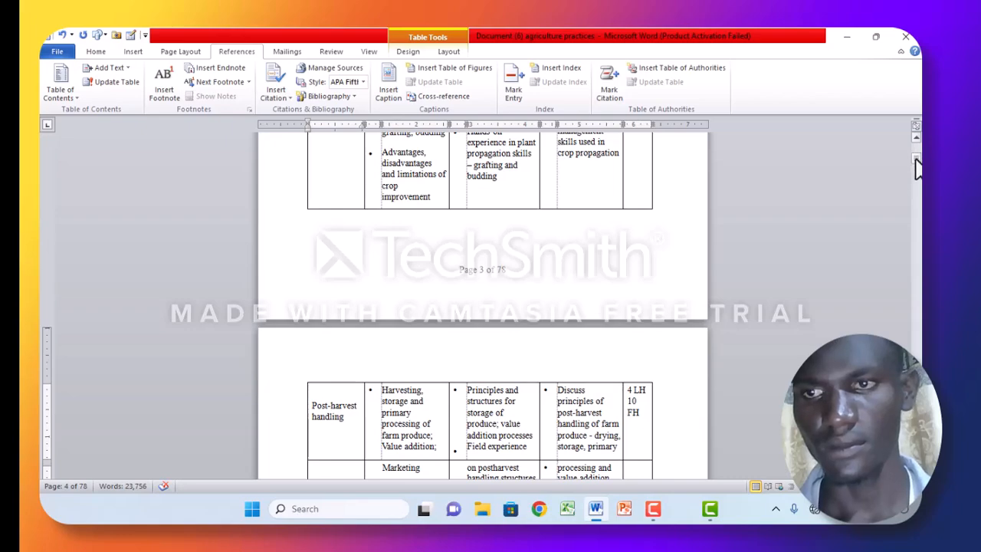
Select the determinate and indeterminate tomatoes table on page 35 and insert the caption "Table 2 reproduction in plants" below it
left_click_drag(916, 160, 920, 282)
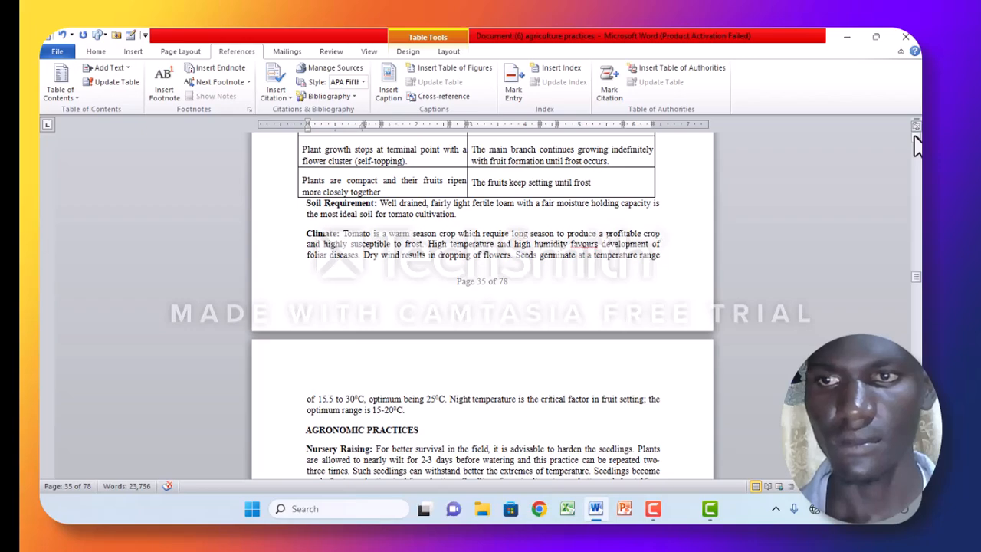
scroll(917, 144, "up", 4)
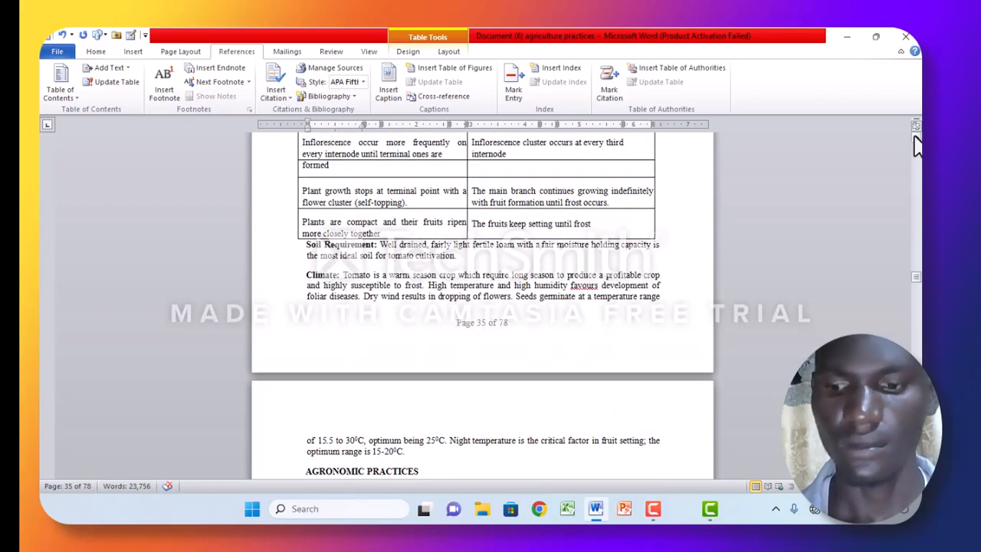
scroll(917, 144, "up", 3)
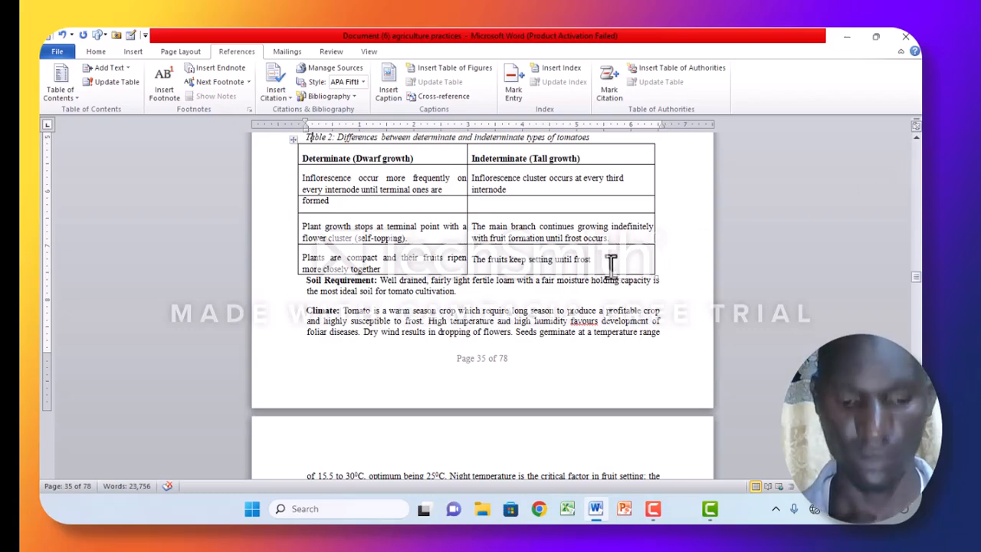
left_click_drag(611, 264, 306, 160)
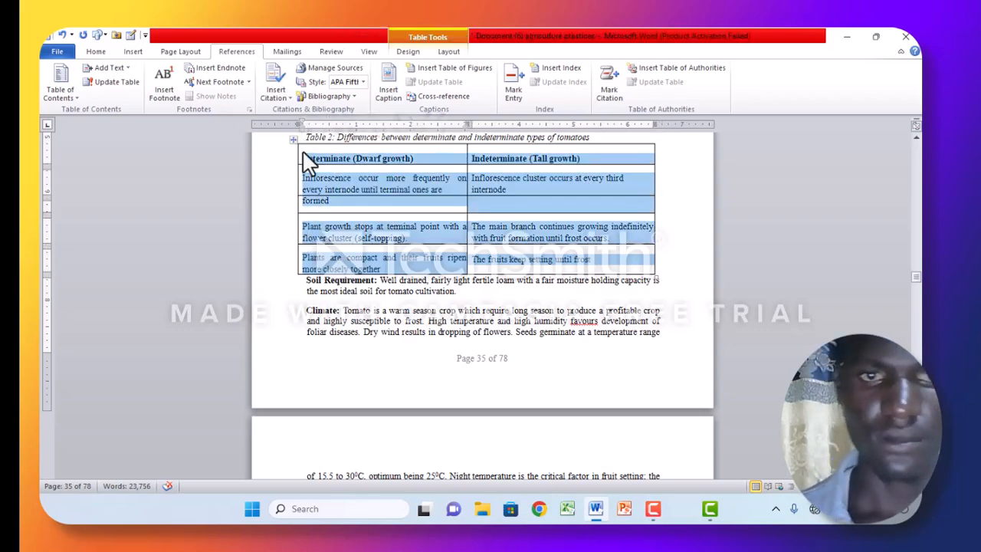
left_click(391, 85)
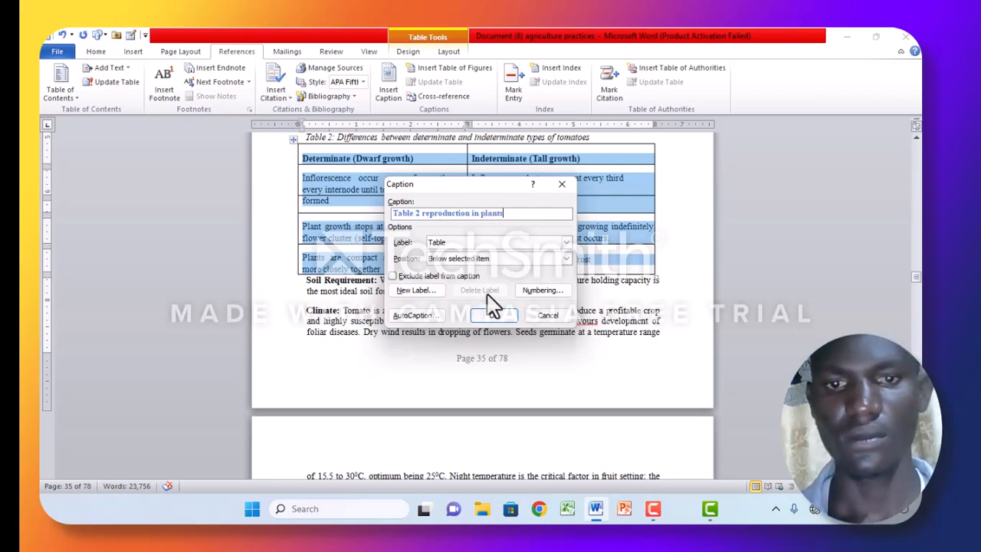
left_click(495, 316)
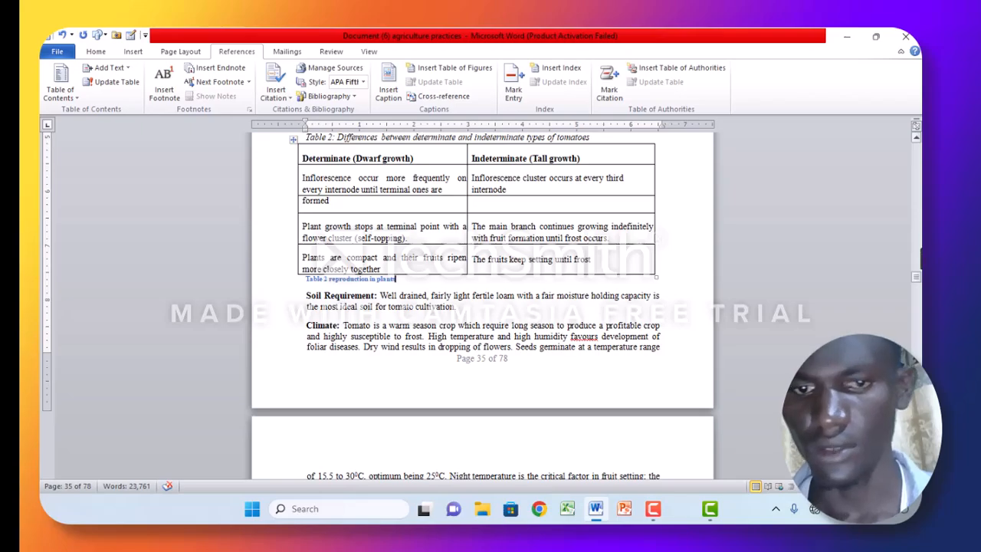
Start a table of figures at the course information table on page 1 and set its entry style's font color to Dark Red
left_click_drag(917, 277, 915, 151)
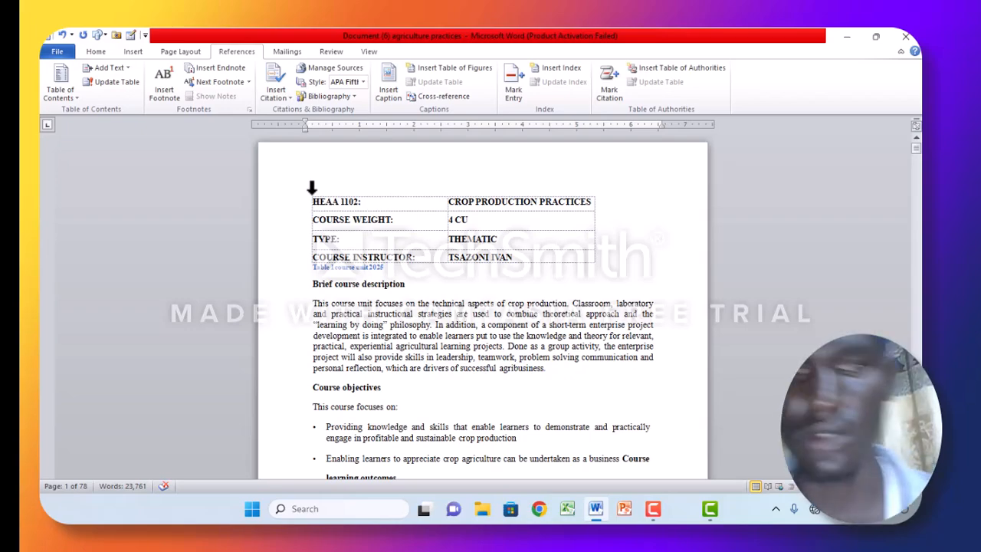
left_click(311, 187)
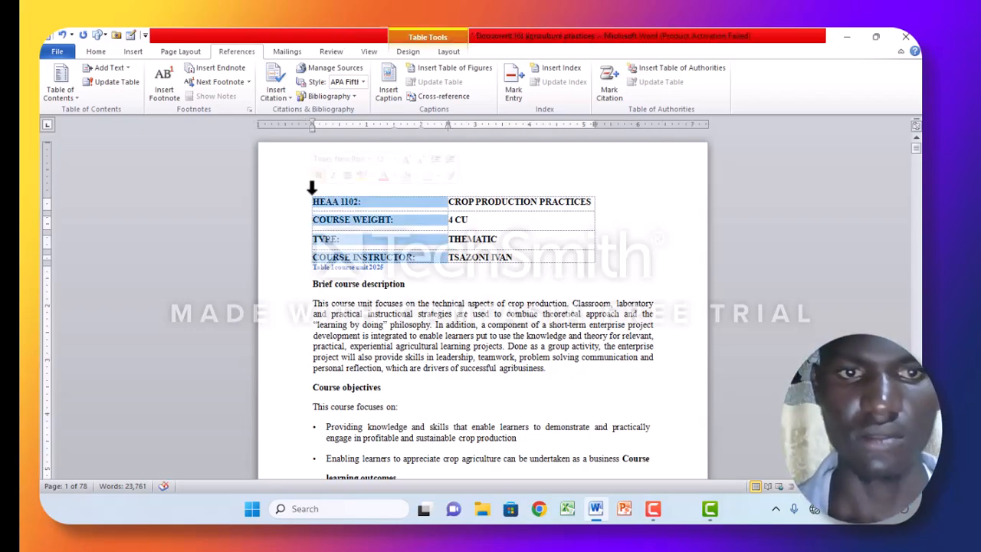
left_click(423, 70)
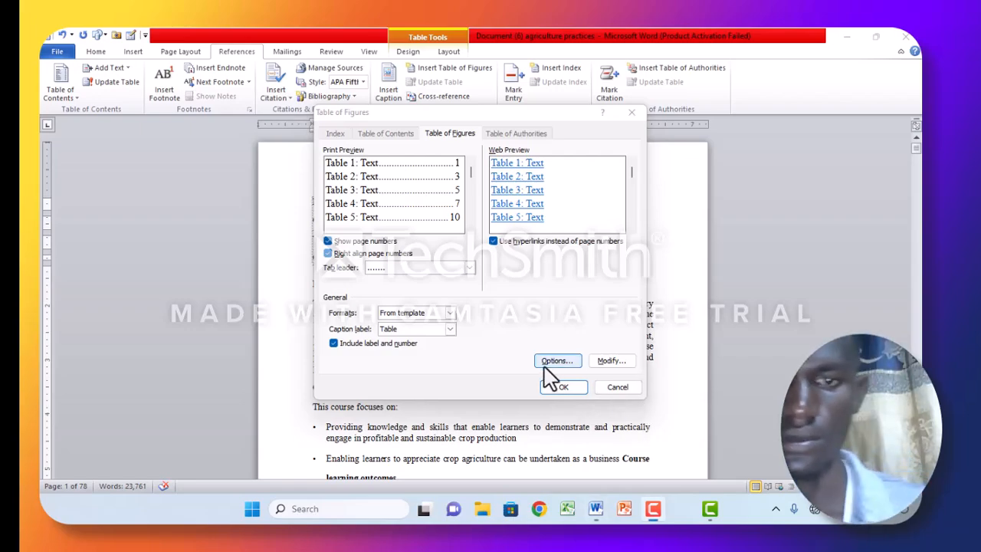
left_click(612, 361)
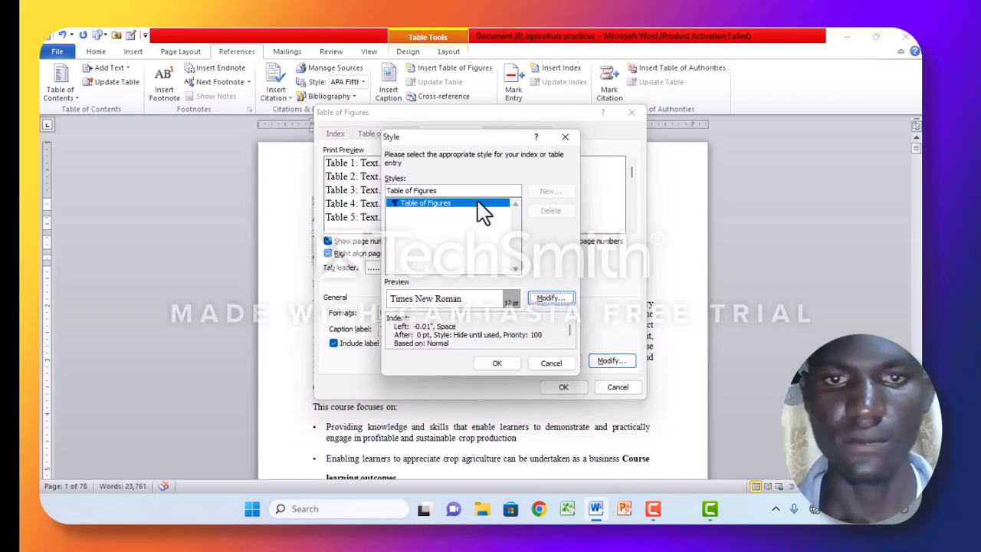
left_click(549, 298)
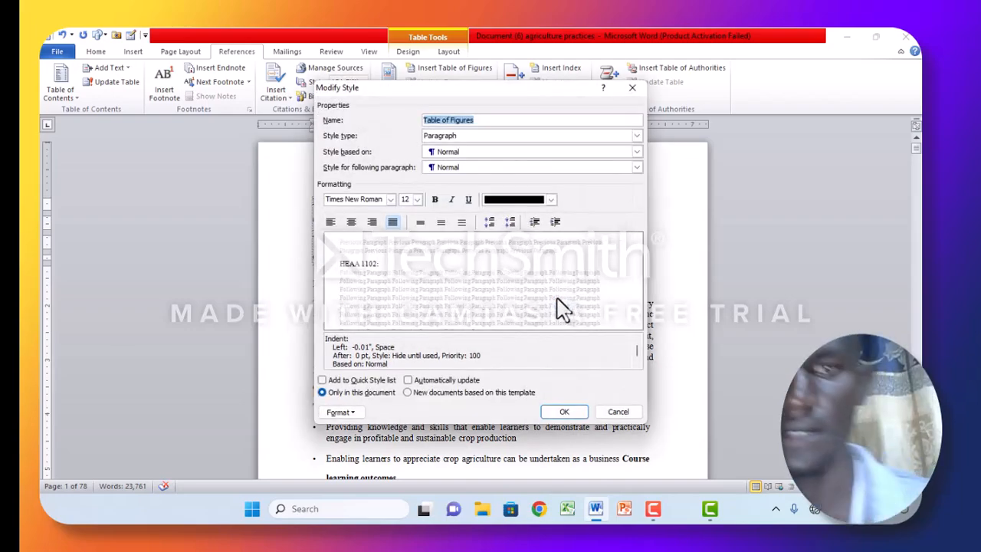
left_click(550, 200)
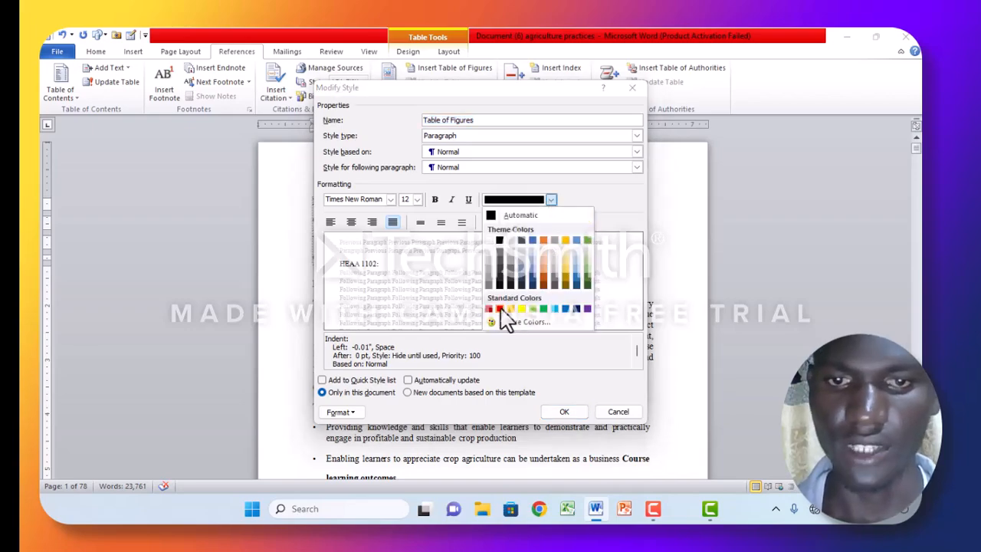
left_click(489, 309)
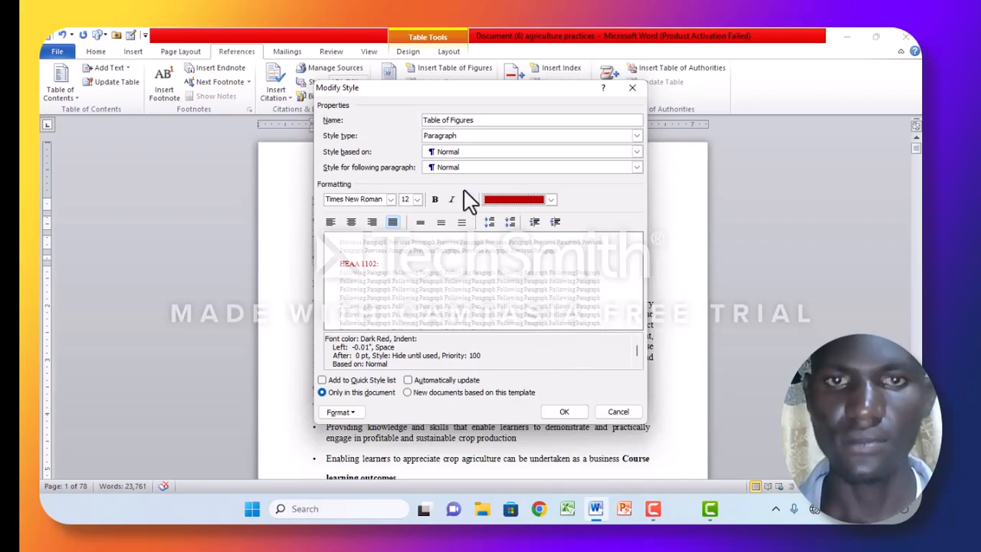
Try to rename the Table of Figures style as "Table of table", and accept the style changes
left_click(516, 120)
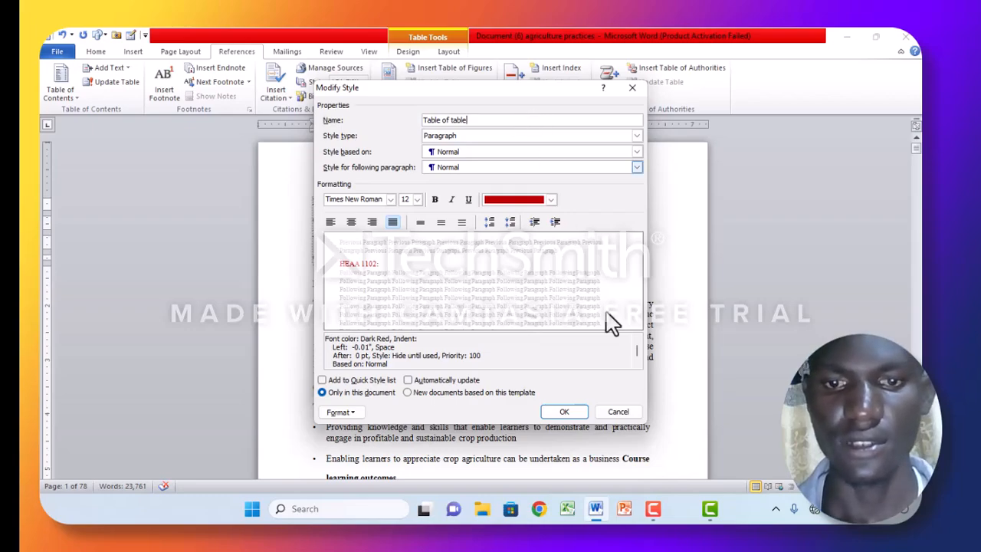
left_click(567, 410)
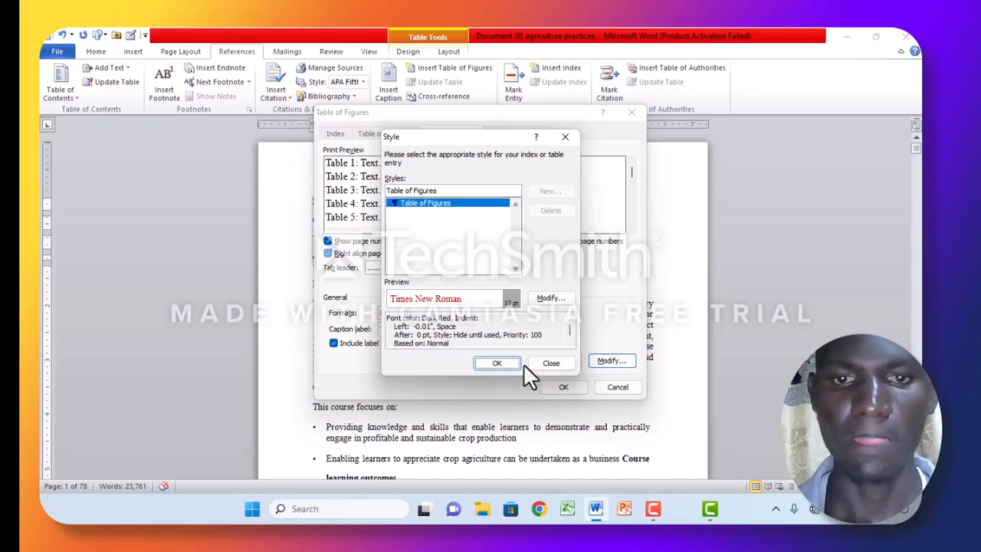
left_click(498, 363)
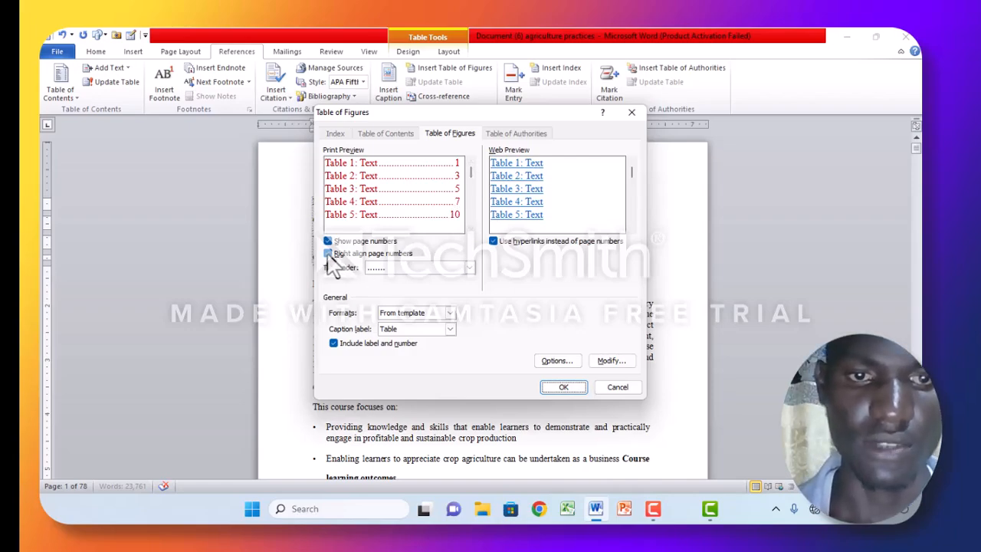
Insert the list of tables with dotted tab leader and page numbers in the course information table's first cell, and select the table's first column
left_click(469, 269)
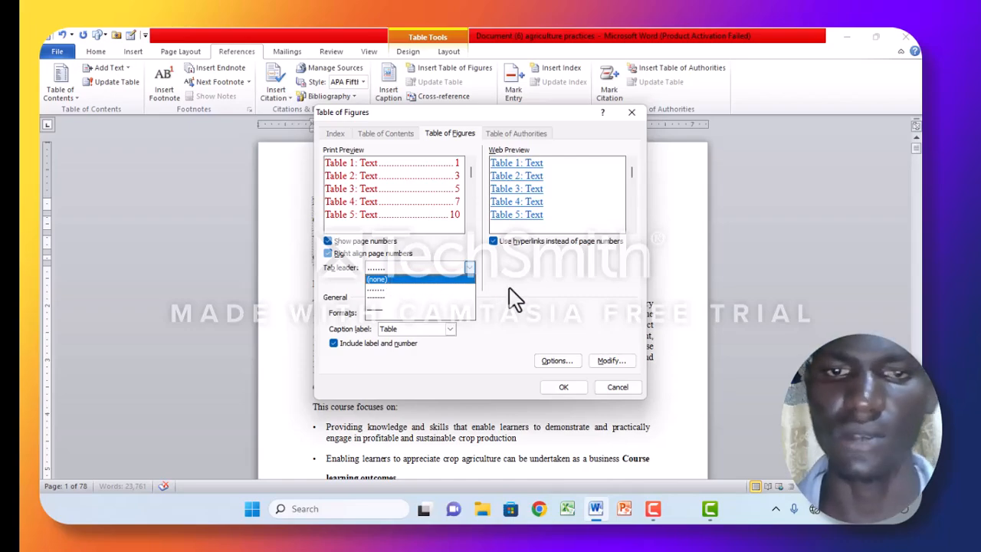
left_click(506, 315)
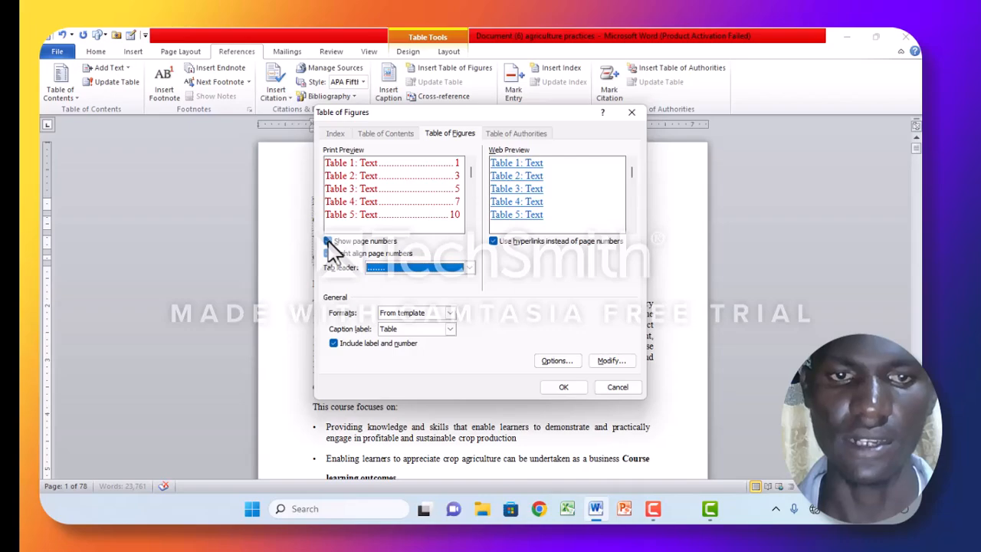
left_click(328, 241)
left_click(328, 242)
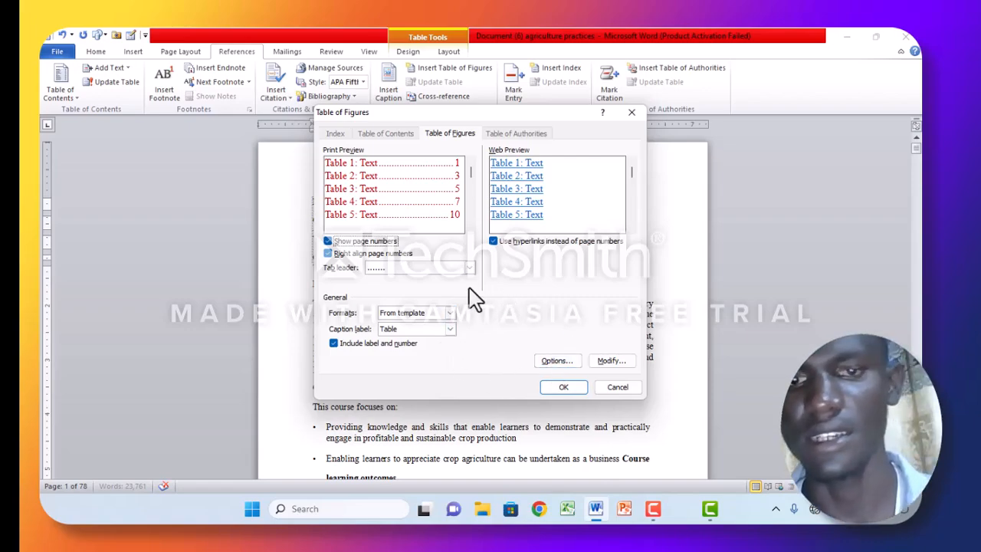
left_click(566, 387)
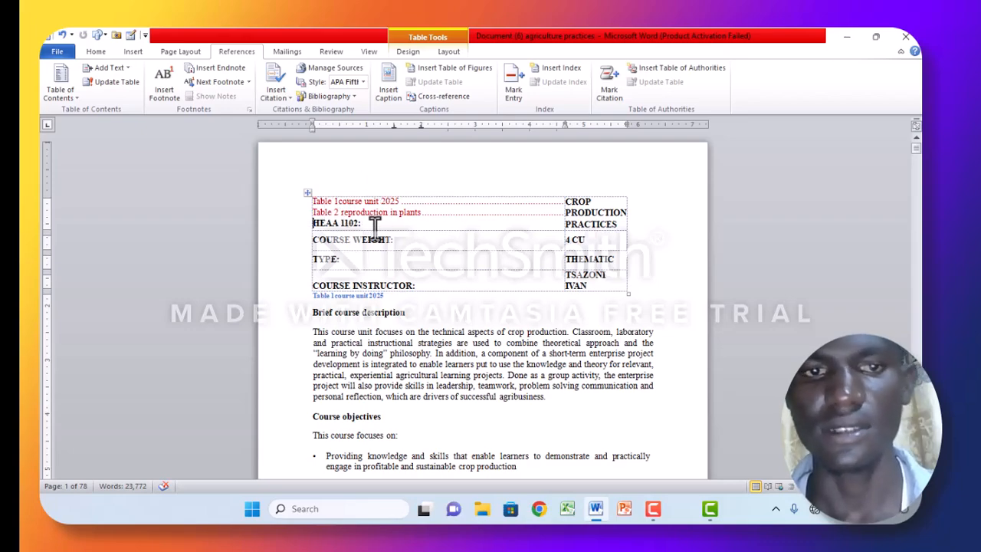
left_click(315, 184)
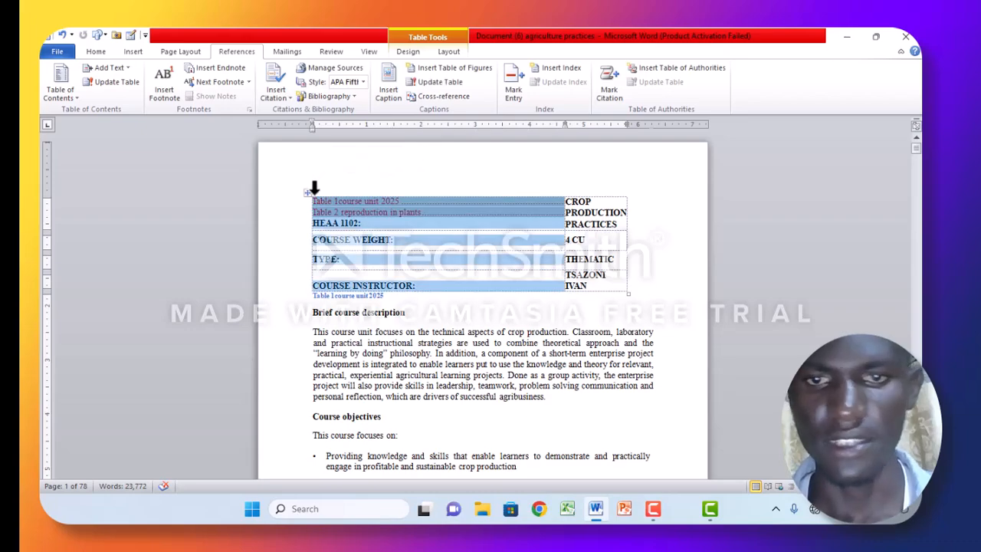